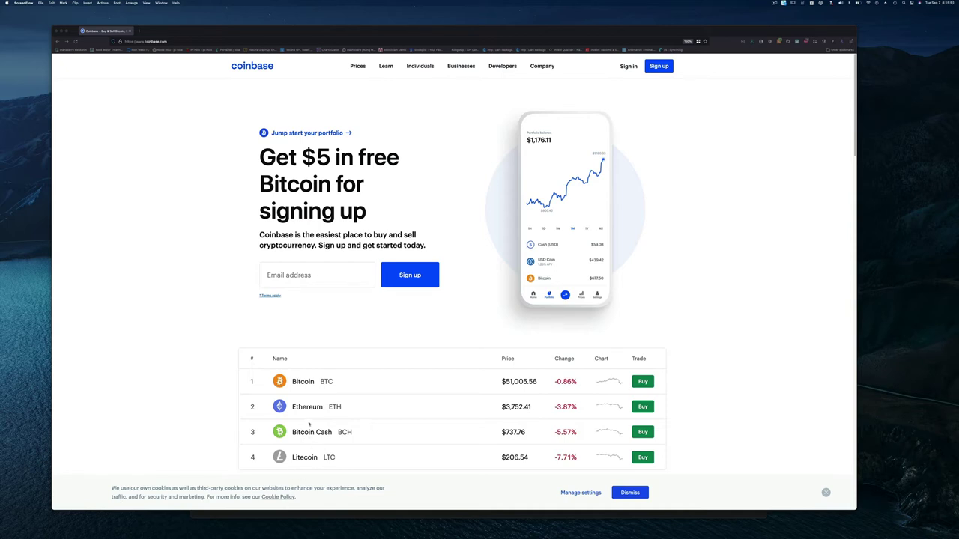
{"action": "left_click", "coordinate": [362, 68]}
{"action": "left_click", "coordinate": [359, 67]}
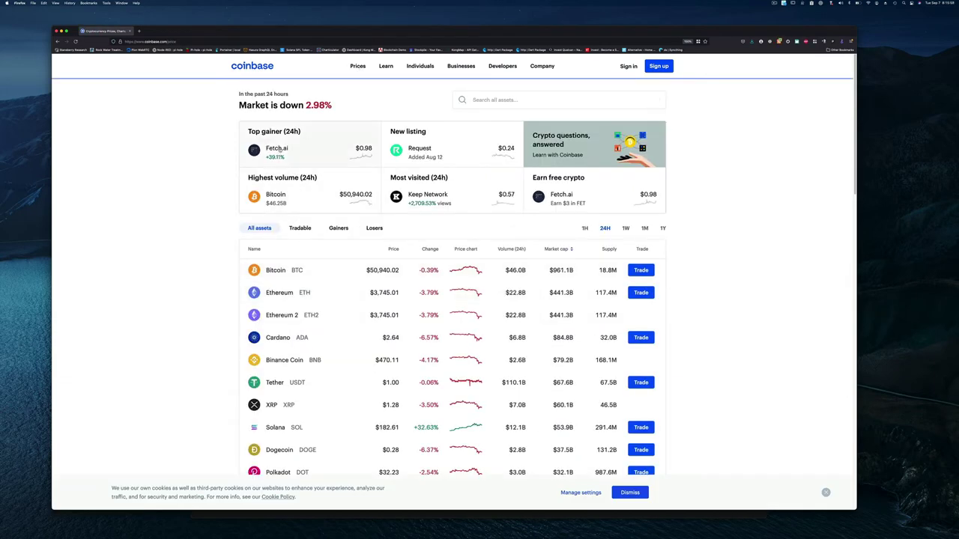
{"action": "scroll", "coordinate": [325, 241], "scroll_direction": "down", "scroll_amount": 10}
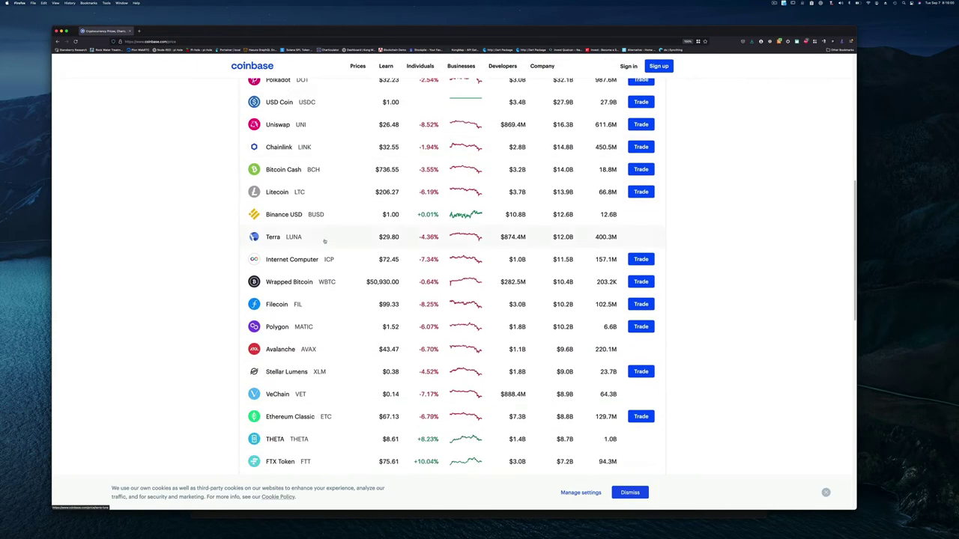
{"action": "scroll", "coordinate": [325, 242], "scroll_direction": "down", "scroll_amount": 5}
{"action": "scroll", "coordinate": [324, 247], "scroll_direction": "up", "scroll_amount": 3}
{"action": "scroll", "coordinate": [323, 253], "scroll_direction": "up", "scroll_amount": 1}
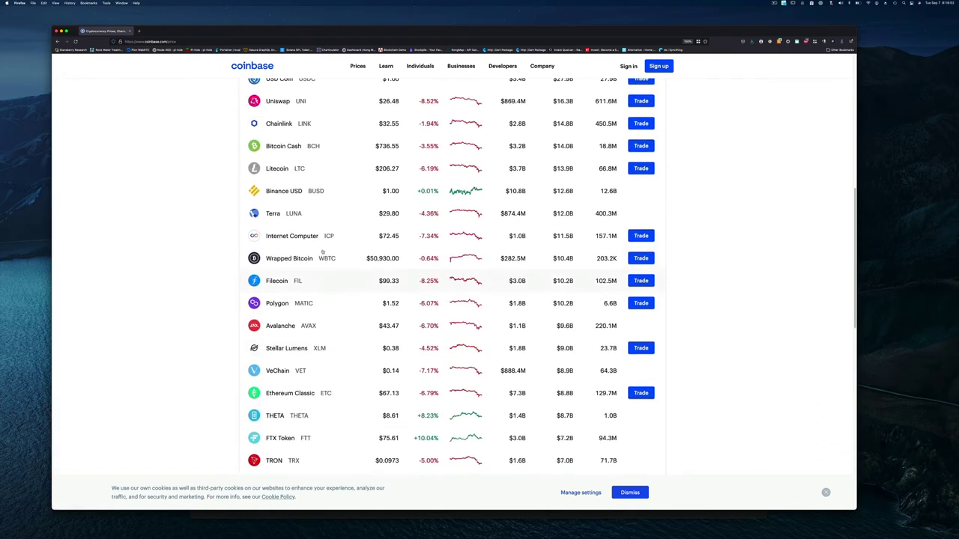
{"action": "scroll", "coordinate": [323, 252], "scroll_direction": "up", "scroll_amount": 4}
{"action": "scroll", "coordinate": [306, 230], "scroll_direction": "up", "scroll_amount": 6}
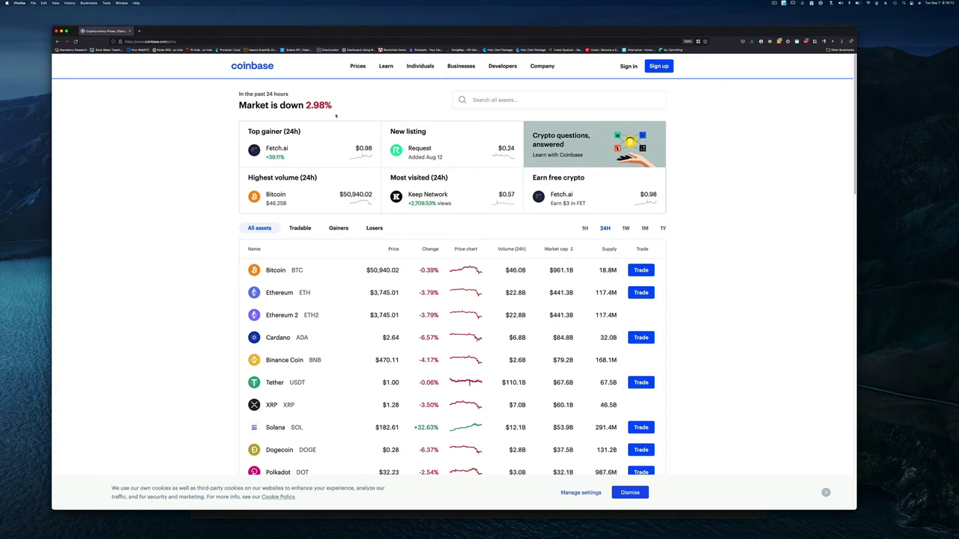
{"action": "scroll", "coordinate": [373, 229], "scroll_direction": "down", "scroll_amount": 5}
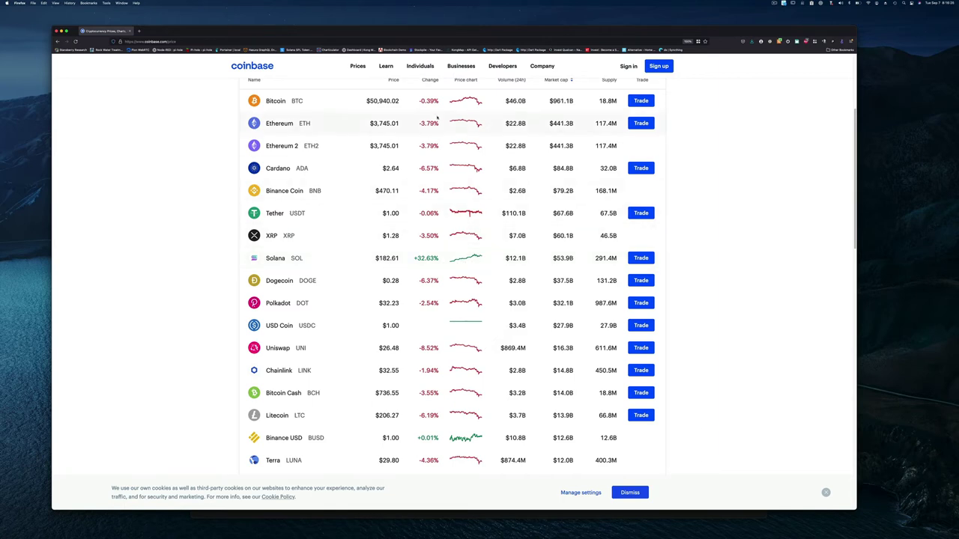
{"action": "scroll", "coordinate": [452, 235], "scroll_direction": "down", "scroll_amount": 2}
{"action": "scroll", "coordinate": [439, 362], "scroll_direction": "up", "scroll_amount": 5}
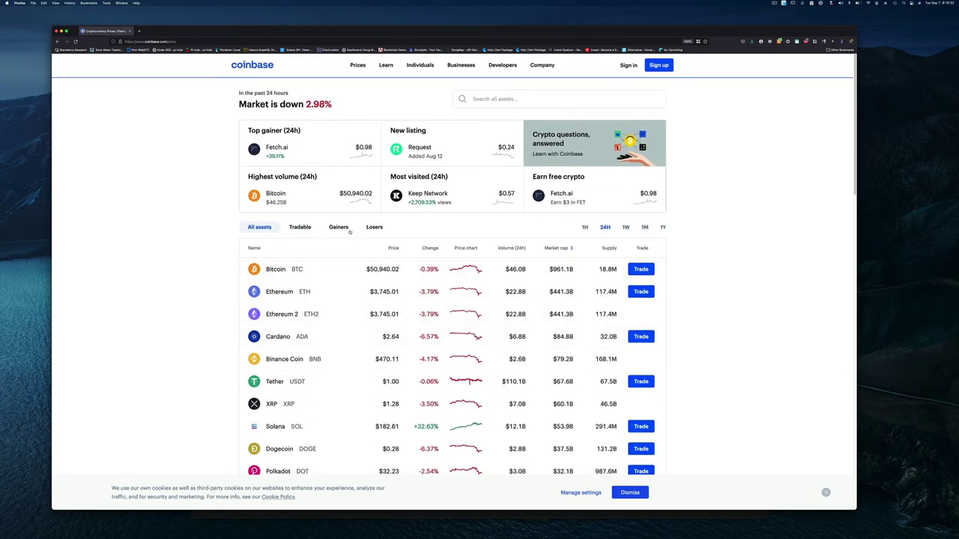
{"action": "scroll", "coordinate": [367, 285], "scroll_direction": "down", "scroll_amount": 1}
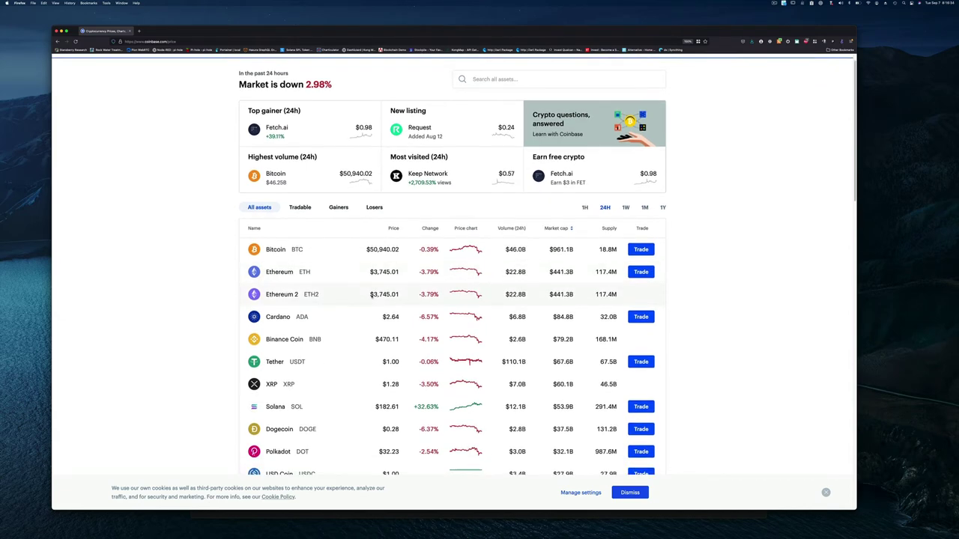
{"action": "scroll", "coordinate": [371, 296], "scroll_direction": "down", "scroll_amount": 3}
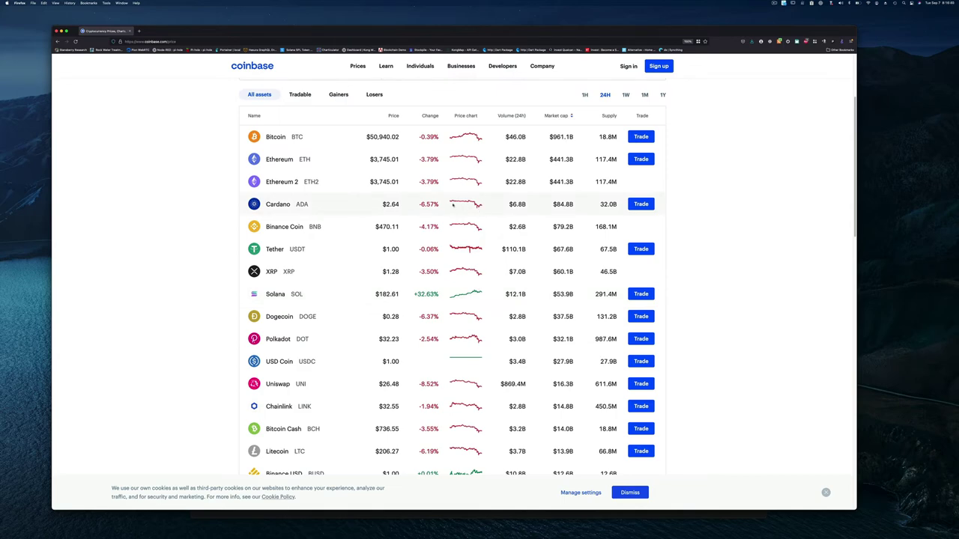
{"action": "scroll", "coordinate": [450, 221], "scroll_direction": "up", "scroll_amount": 3}
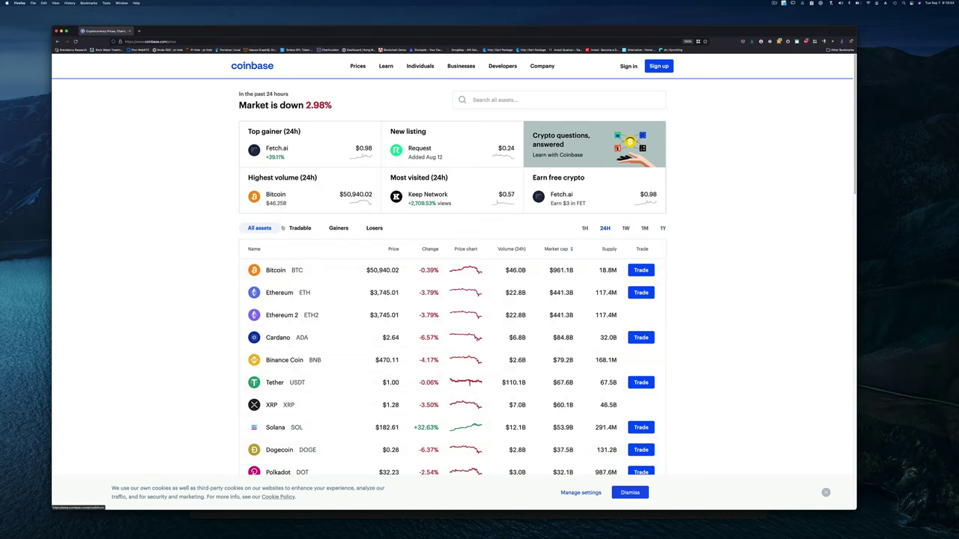
{"action": "left_click", "coordinate": [258, 68]}
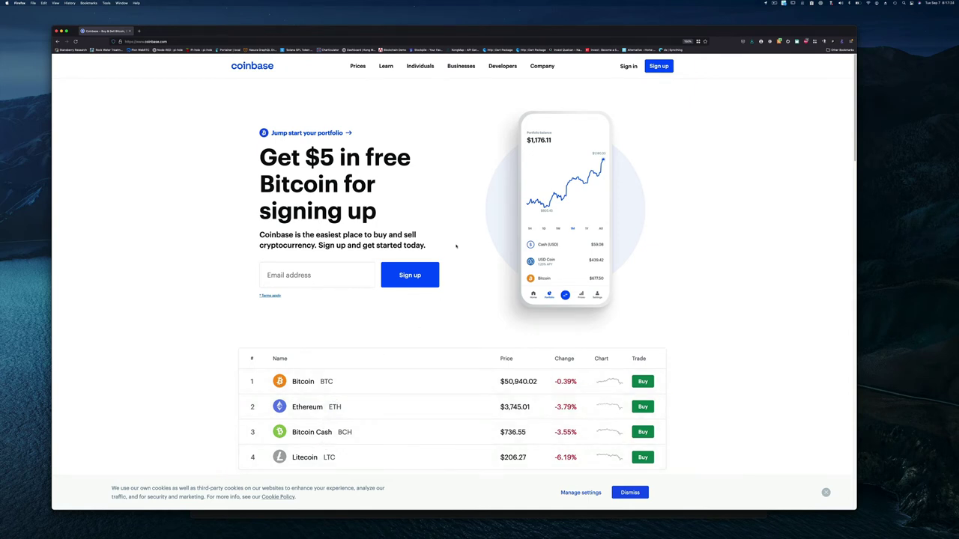
- Enter the sign-up e-mail address, start creating the account, and certify being 18 or older
{"action": "left_click", "coordinate": [309, 275]}
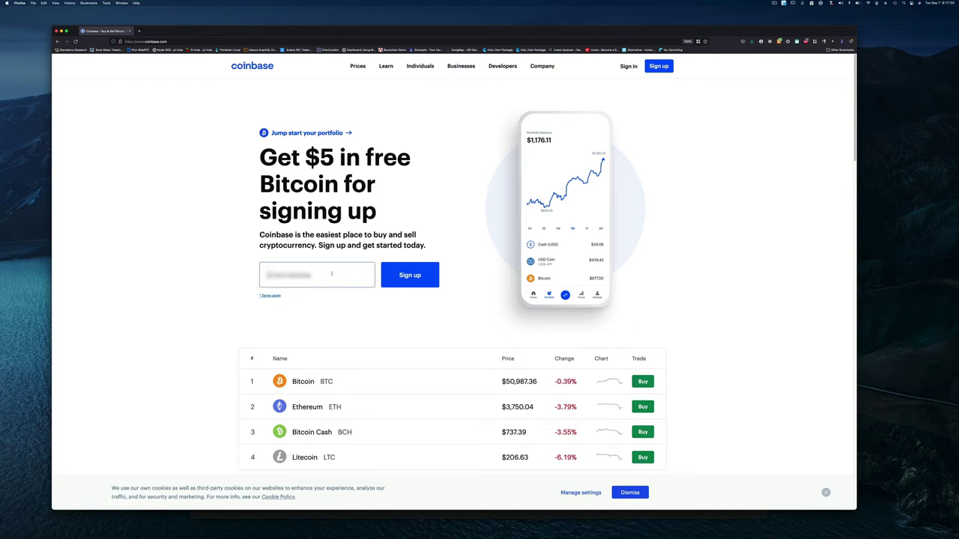
{"action": "type", "text": "test@gmail"}
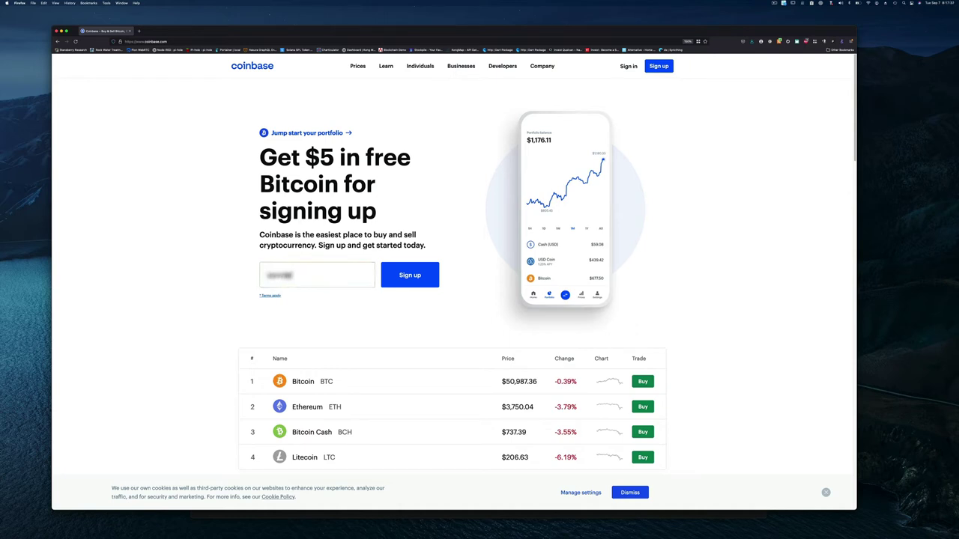
{"action": "type", "text": ".com"}
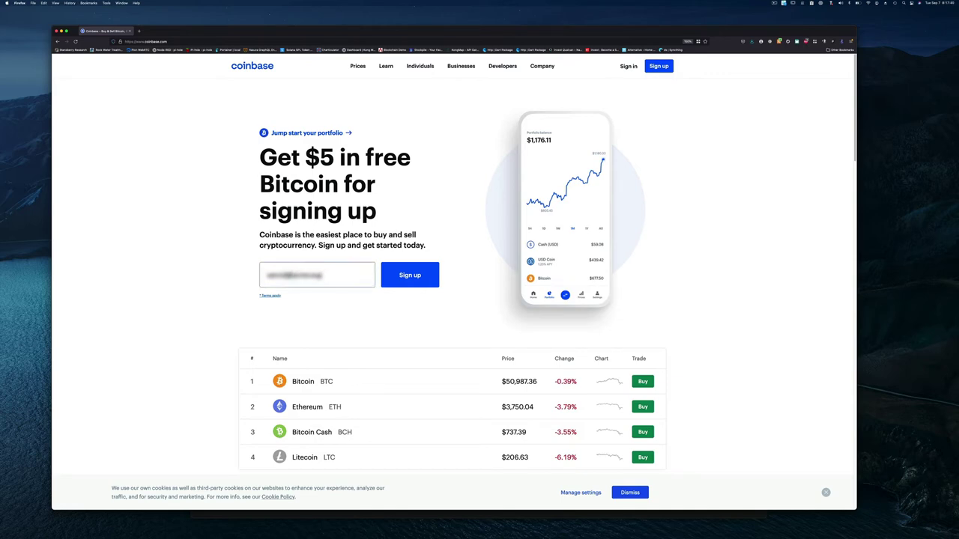
{"action": "left_click", "coordinate": [418, 280]}
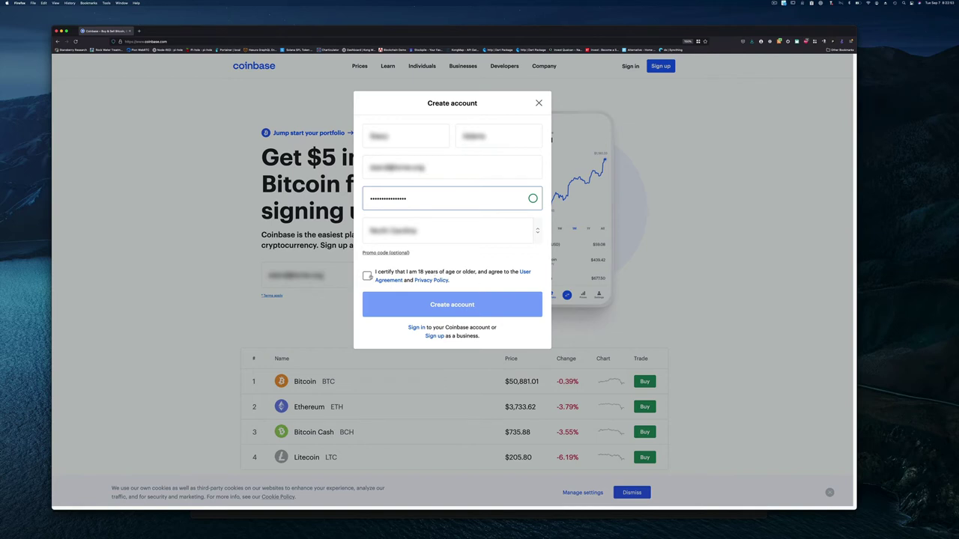
{"action": "left_click", "coordinate": [366, 276]}
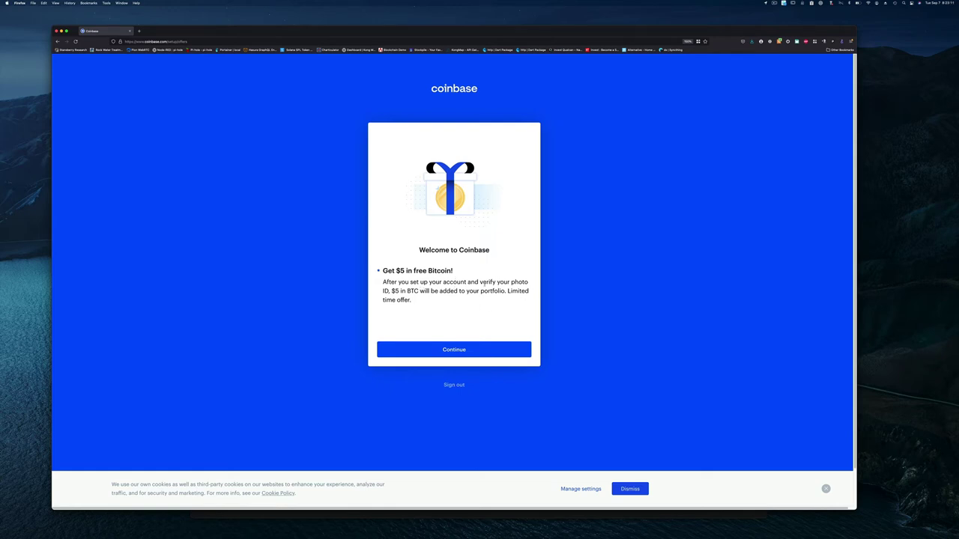
- Highlight the 'verify your photo ID' requirement of the $5 Bitcoin welcome offer
{"action": "left_click_drag", "start_coordinate": [480, 282], "coordinate": [392, 292]}
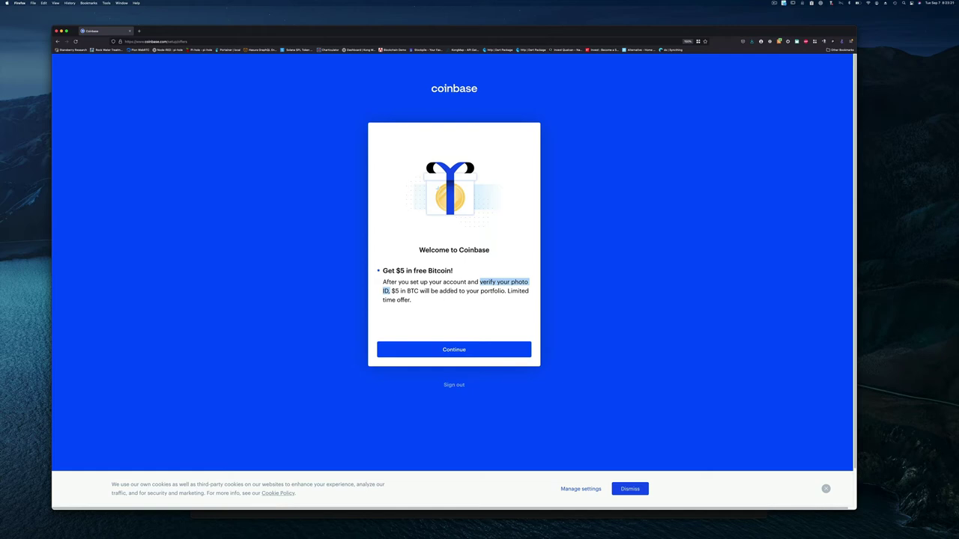
- Review the photo ID requirement in the welcome offer, then continue past it
{"action": "left_click", "coordinate": [453, 289]}
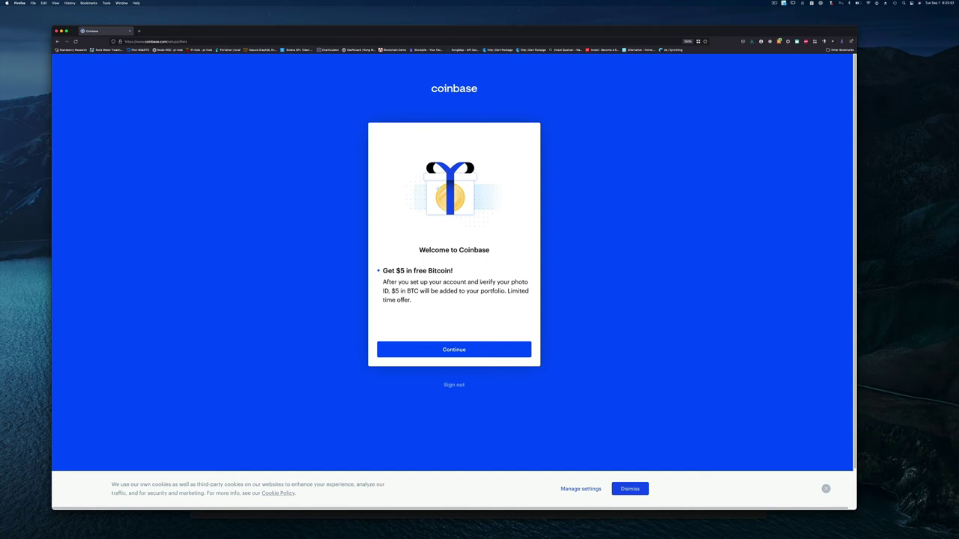
{"action": "left_click_drag", "start_coordinate": [479, 282], "coordinate": [530, 284]}
{"action": "left_click", "coordinate": [477, 350]}
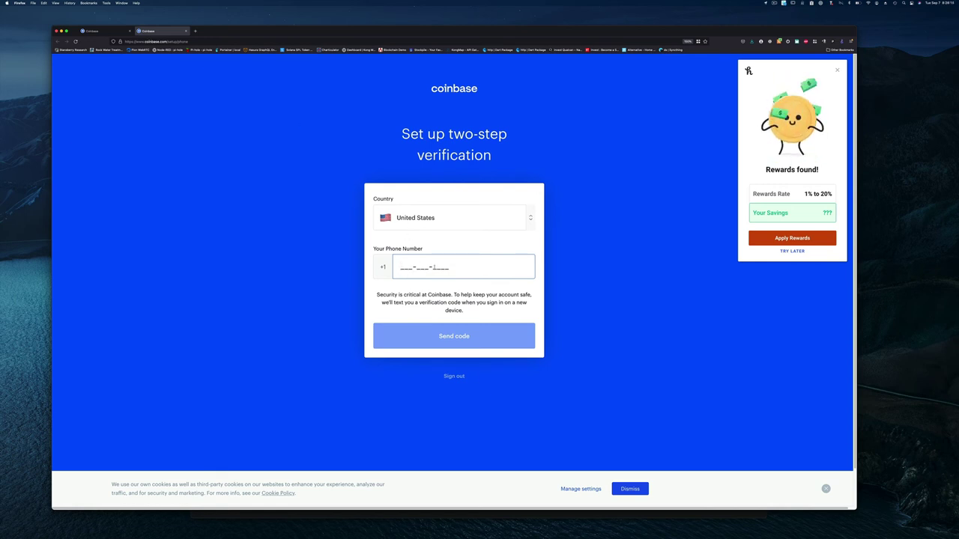
- Enter the US phone number for two-step verification, erasing and retyping mistyped digits
{"action": "type", "text": "4155"}
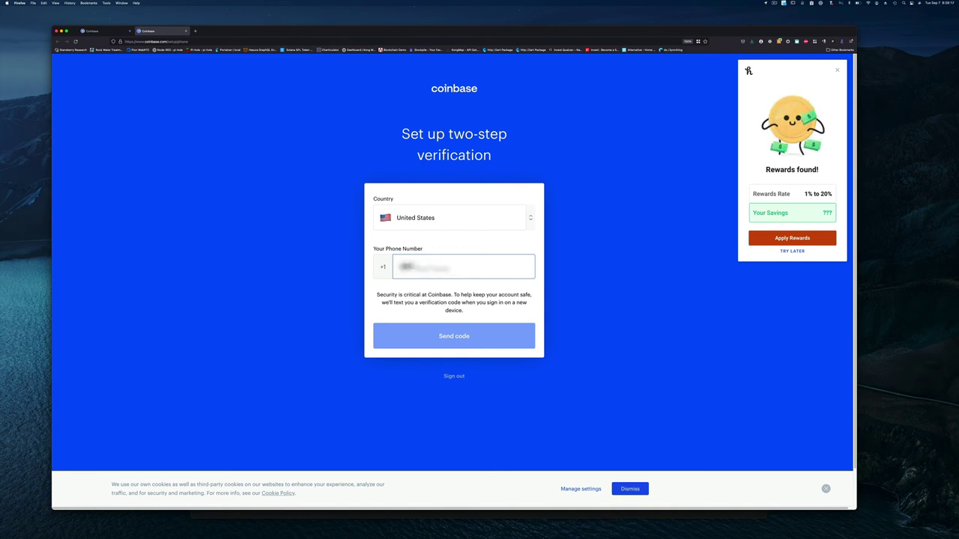
{"action": "type", "text": "555"}
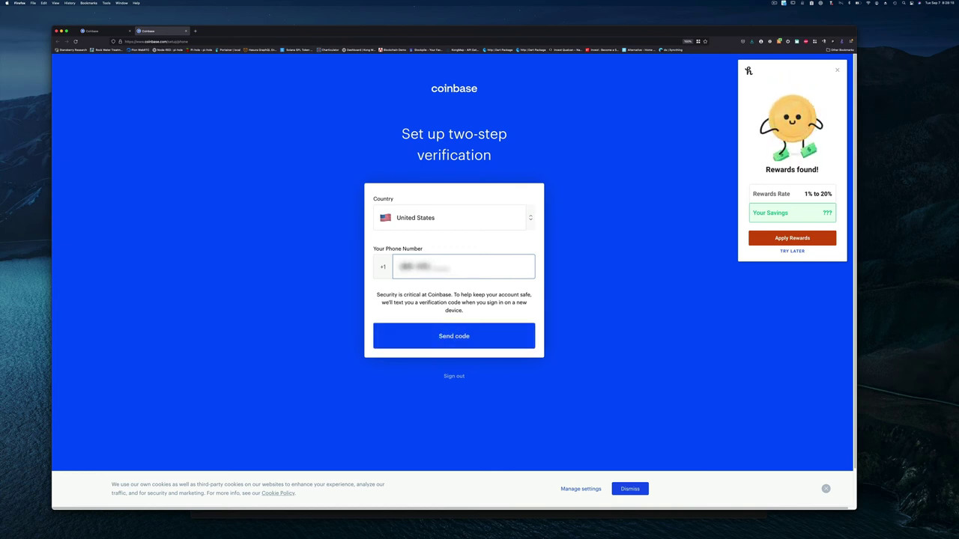
{"action": "key", "text": "BackSpace"}
{"action": "key", "text": "BackSpace"}
{"action": "key", "text": "BackSpace"}
{"action": "type", "text": "555"}
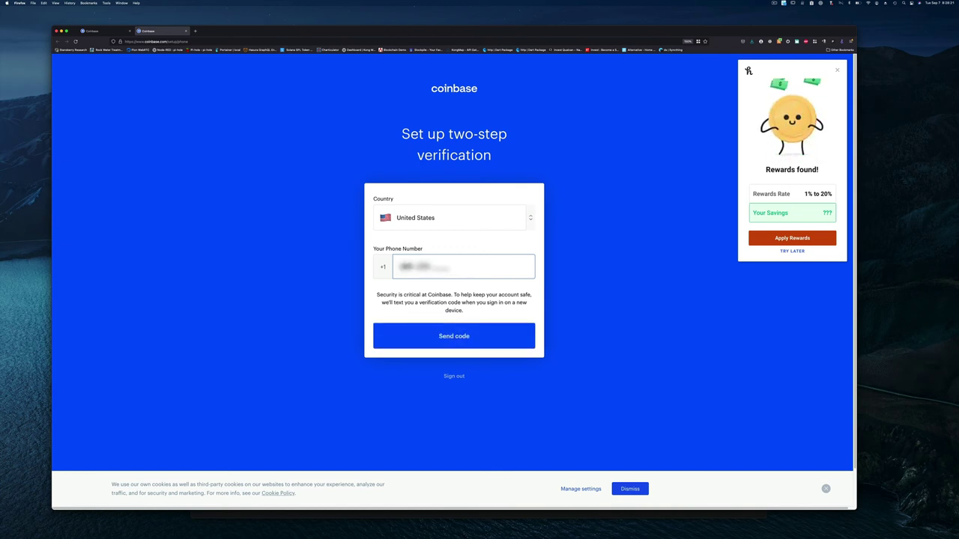
{"action": "type", "text": "555"}
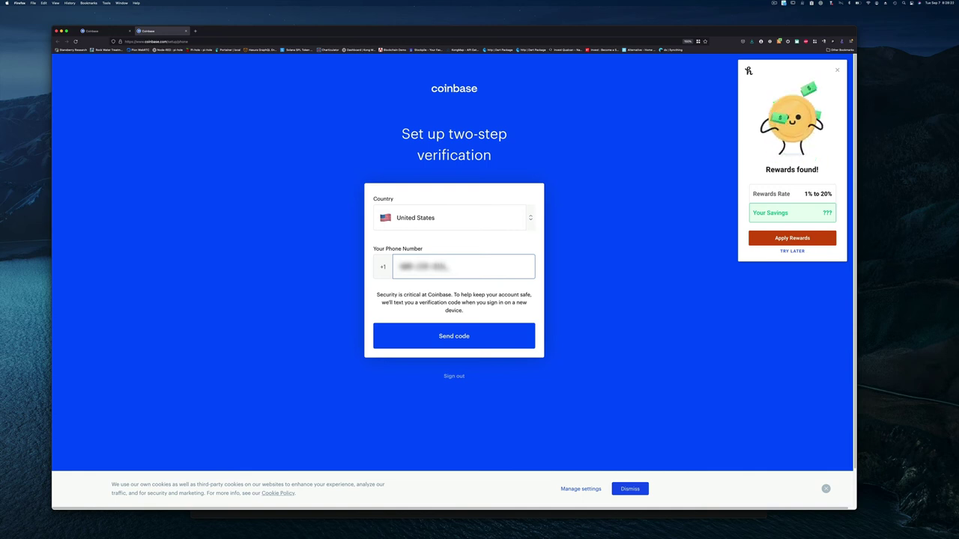
{"action": "type", "text": "5"}
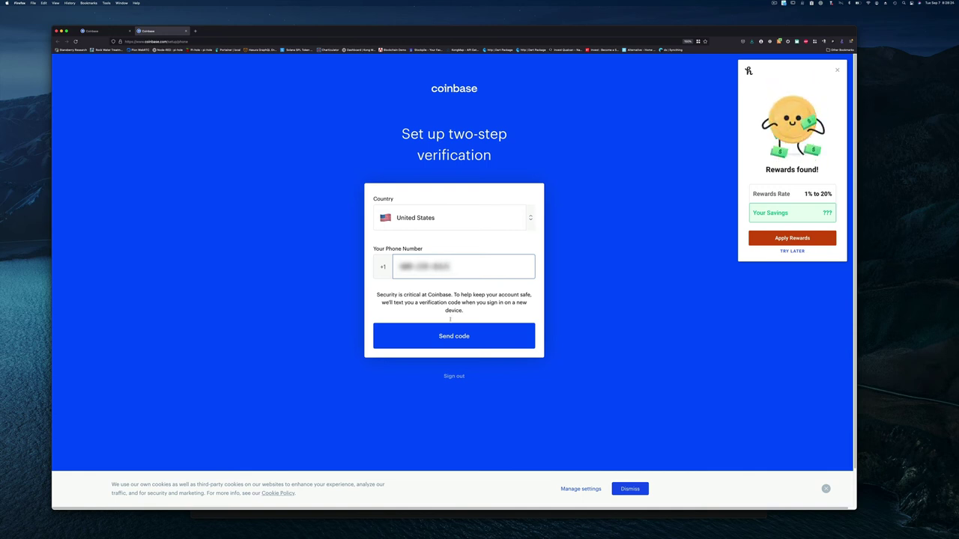
{"action": "key", "text": "BackSpace"}
{"action": "key", "text": "BackSpace"}
{"action": "key", "text": "BackSpace"}
{"action": "key", "text": "BackSpace"}
- Enter the phone authentication code and request the verification code by text
{"action": "left_click", "coordinate": [455, 338]}
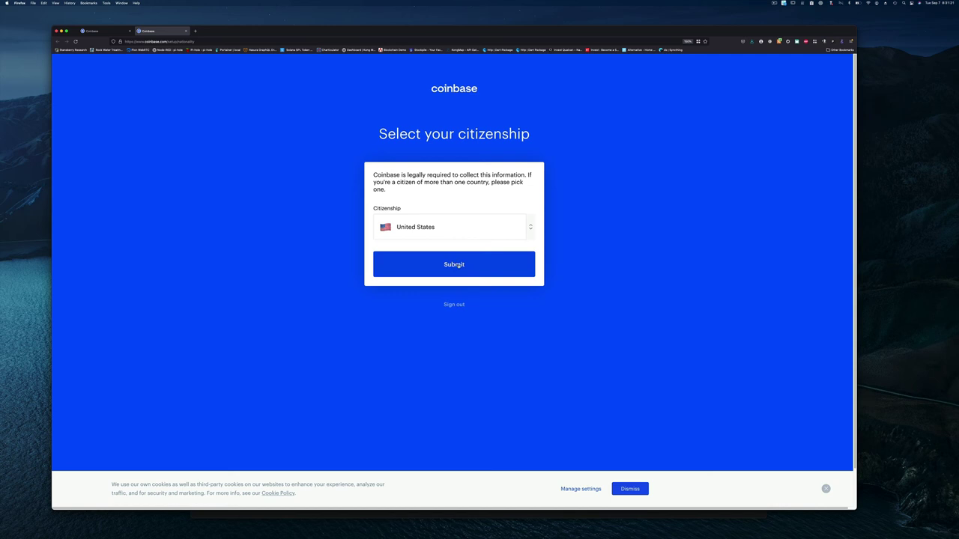
- Submit United States citizenship and choose Trading on Coinbase as the intended use
{"action": "left_click", "coordinate": [454, 265]}
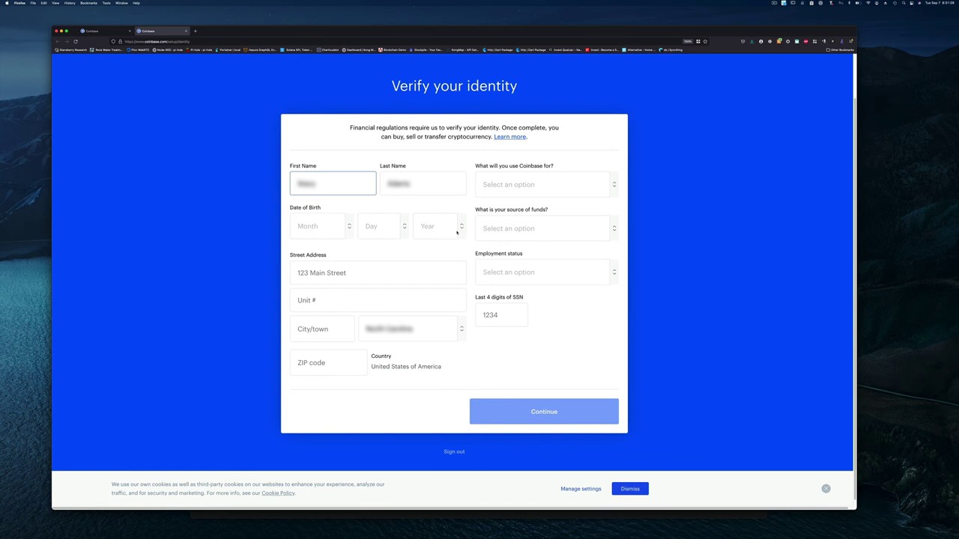
{"action": "left_click", "coordinate": [524, 187]}
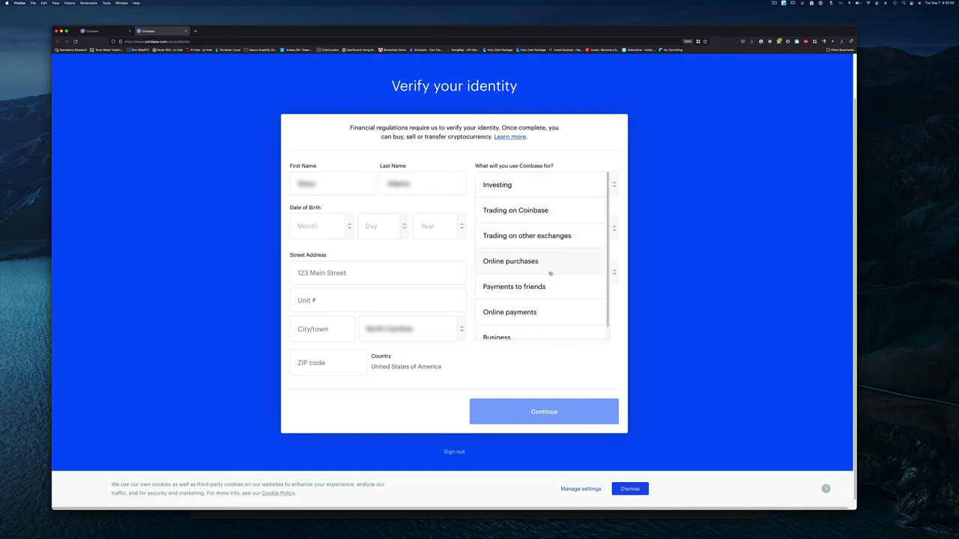
{"action": "scroll", "coordinate": [560, 315], "scroll_direction": "down", "scroll_amount": 1}
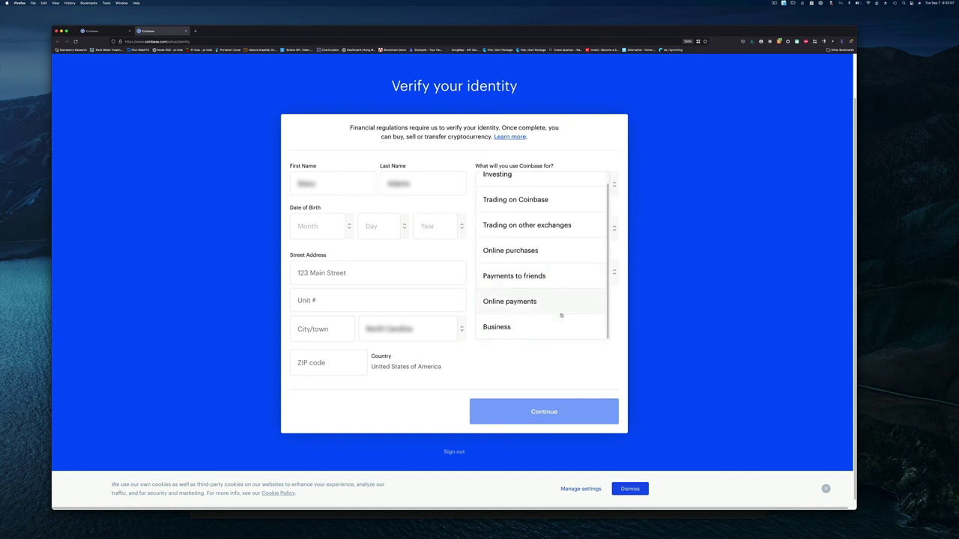
{"action": "scroll", "coordinate": [552, 311], "scroll_direction": "up", "scroll_amount": 1}
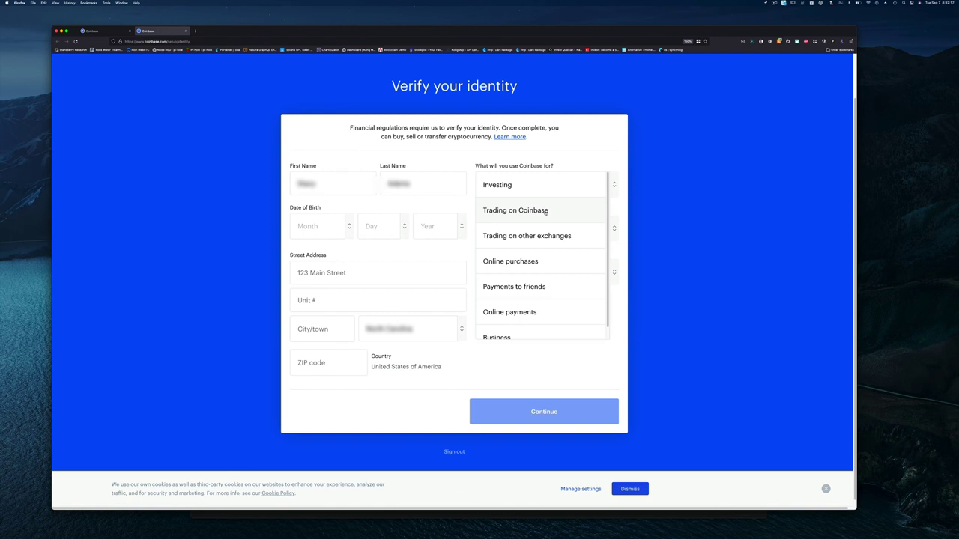
{"action": "left_click", "coordinate": [547, 211]}
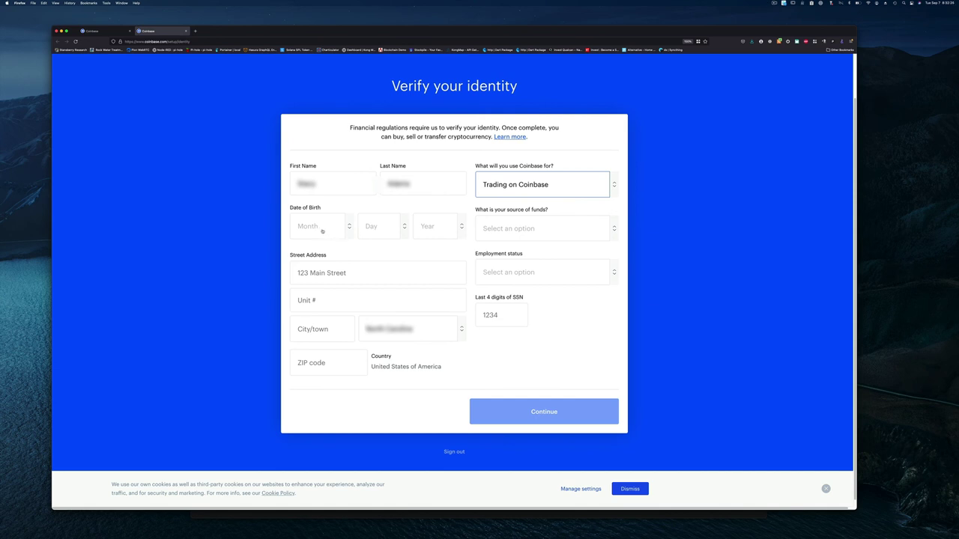
- Set source of funds to Savings and employment status to Unemployed, then select the SSN field
{"action": "left_click", "coordinate": [532, 228]}
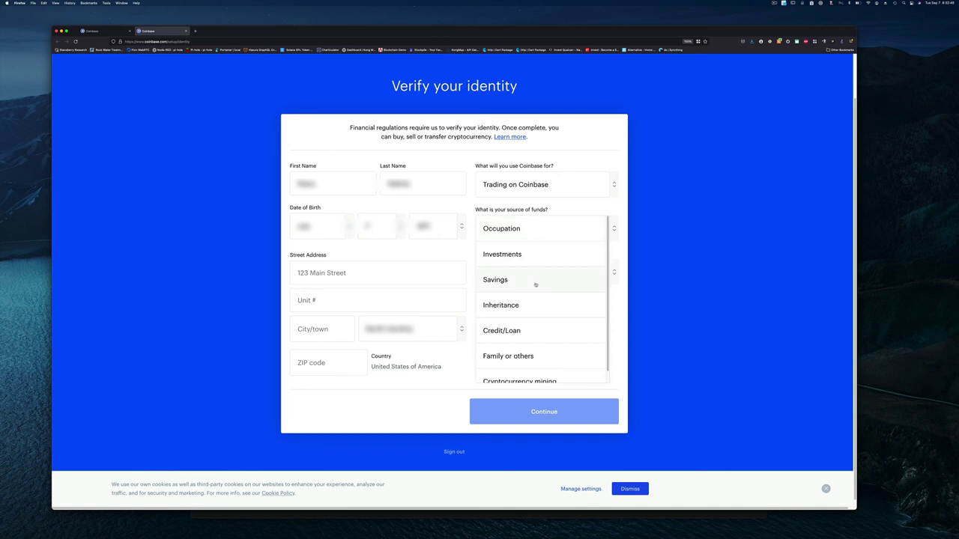
{"action": "scroll", "coordinate": [536, 284], "scroll_direction": "down", "scroll_amount": 1}
{"action": "scroll", "coordinate": [536, 281], "scroll_direction": "up", "scroll_amount": 1}
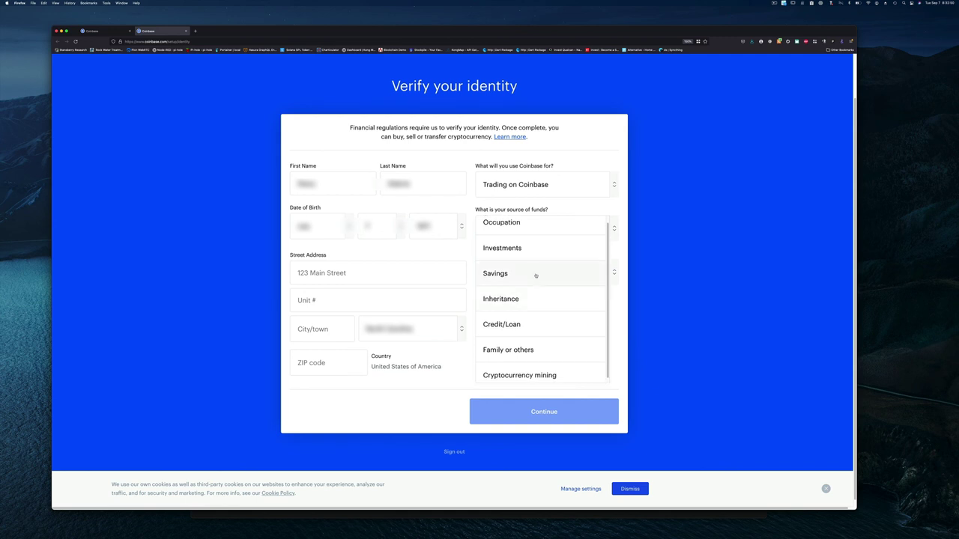
{"action": "left_click", "coordinate": [535, 275]}
{"action": "left_click", "coordinate": [538, 273]}
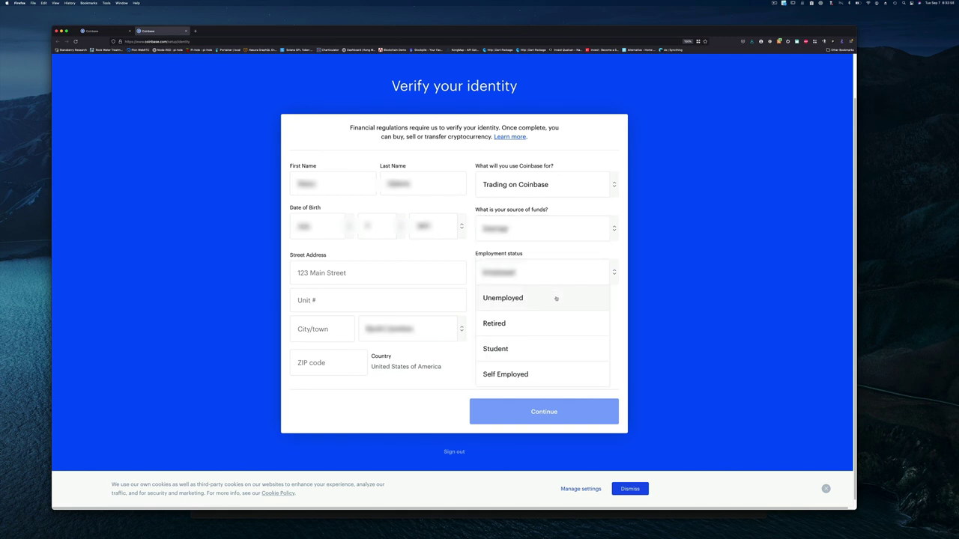
{"action": "left_click", "coordinate": [556, 299]}
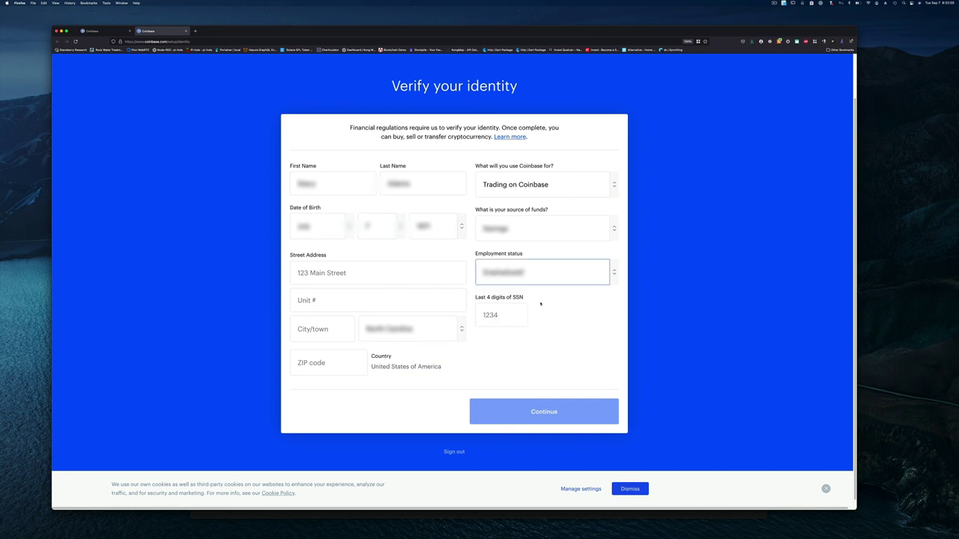
{"action": "left_click", "coordinate": [501, 316]}
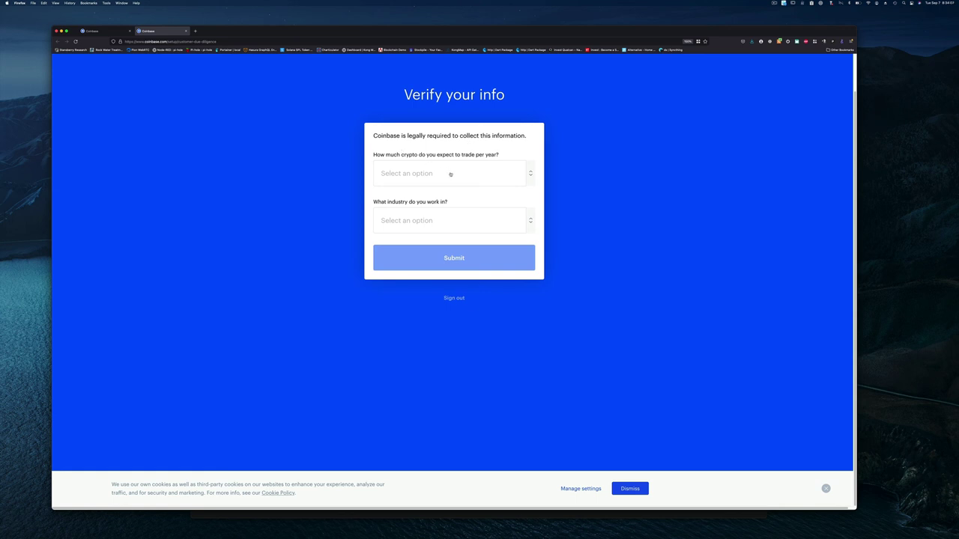
- Open the expected yearly crypto trading volume dropdown on the Verify your info form
{"action": "left_click", "coordinate": [448, 174]}
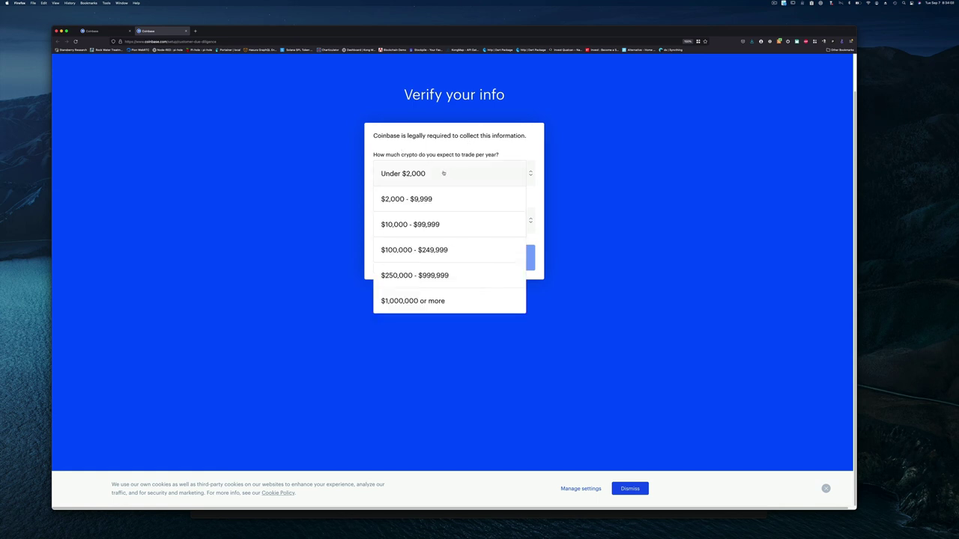